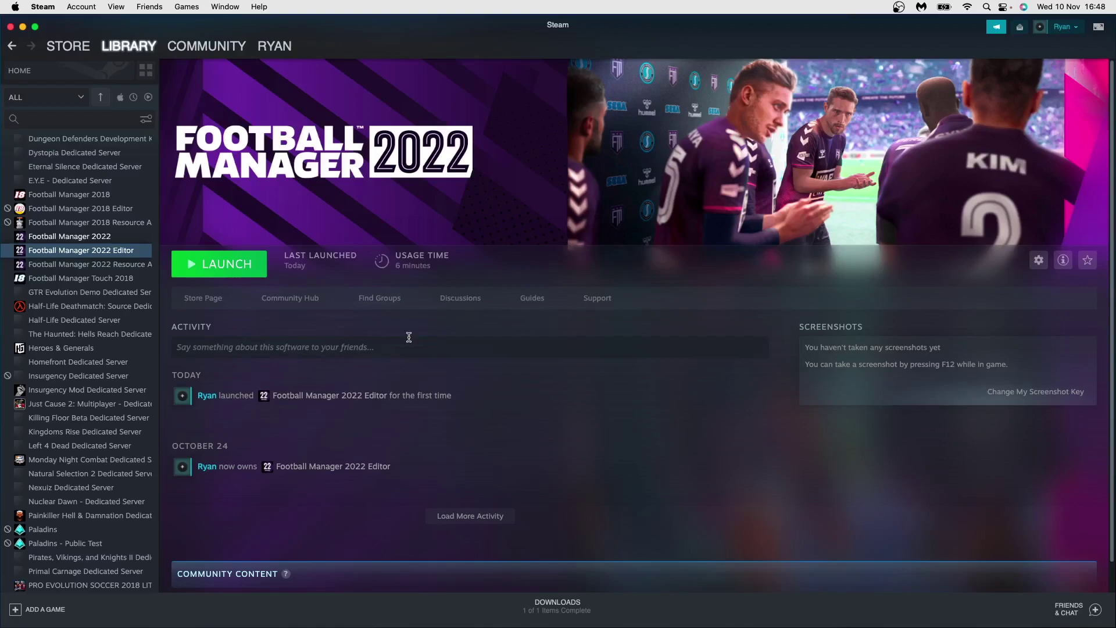
Launch the Football Manager 2022 Editor and load its database.
{"action": "left_click", "coordinate": [197, 267]}
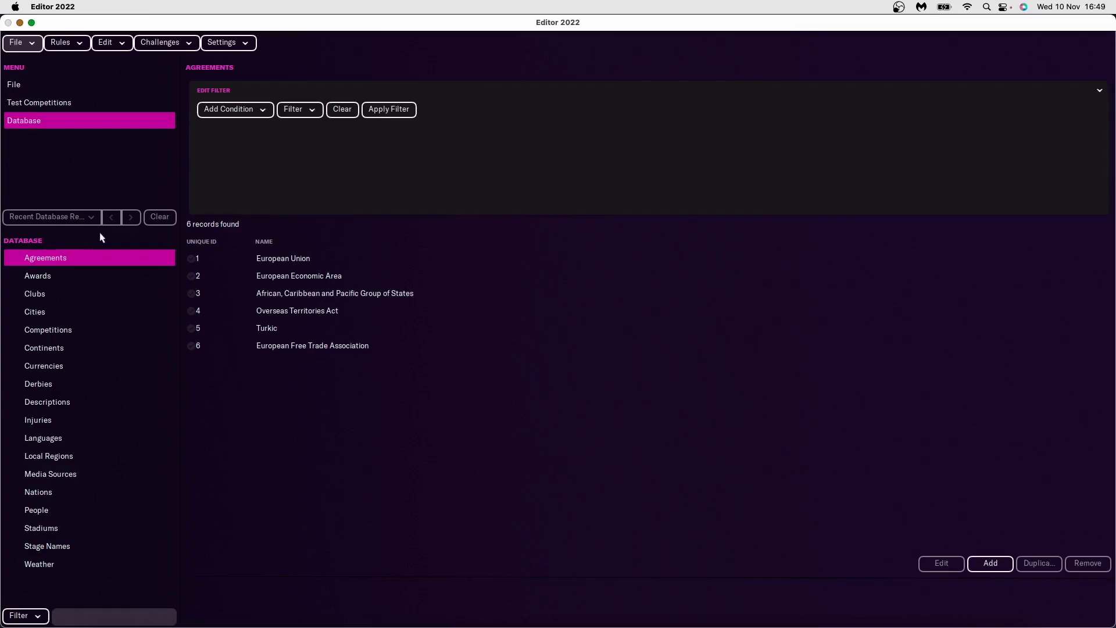
Show the Clubs list in the database and scroll through it.
{"action": "left_click", "coordinate": [45, 300]}
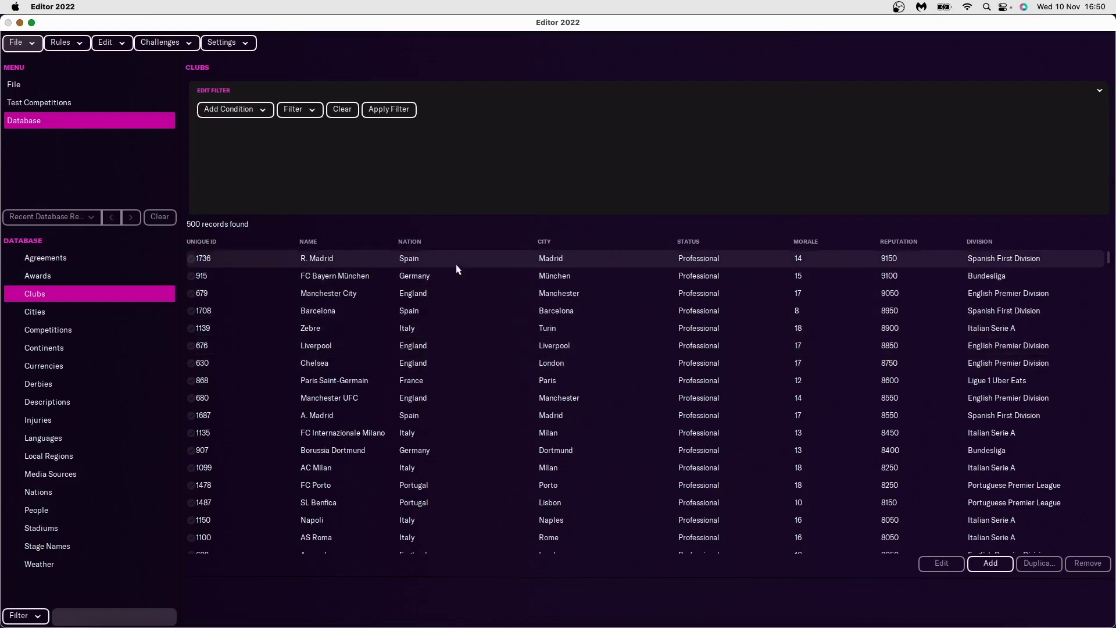
{"action": "scroll", "coordinate": [453, 373], "scroll_direction": "down", "scroll_amount": 5}
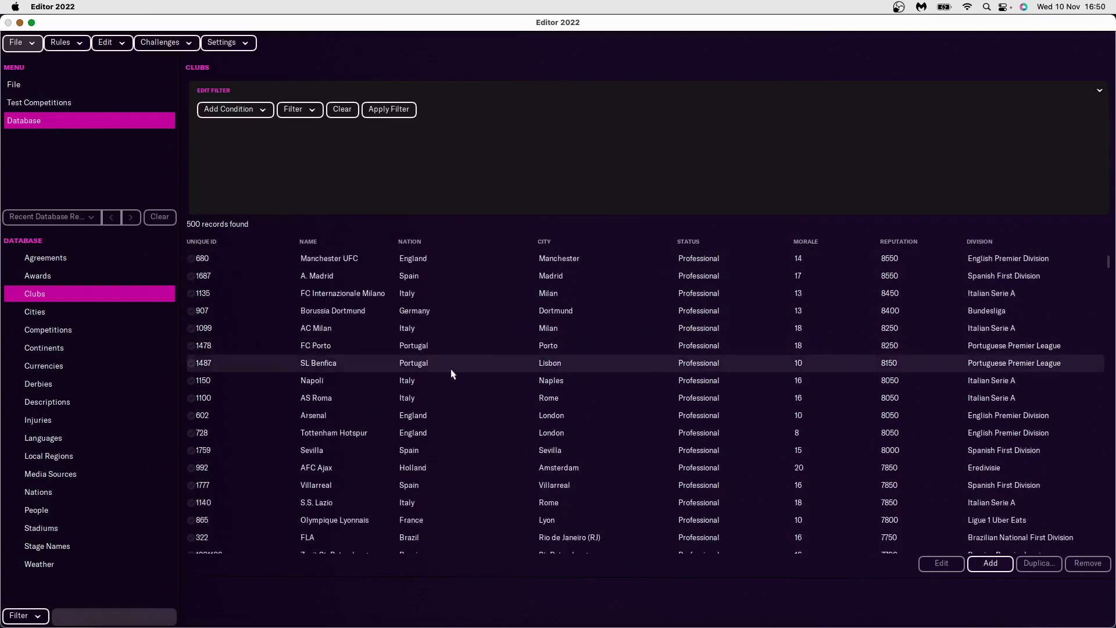
{"action": "scroll", "coordinate": [453, 374], "scroll_direction": "down", "scroll_amount": 5}
{"action": "scroll", "coordinate": [453, 374], "scroll_direction": "up", "scroll_amount": 10}
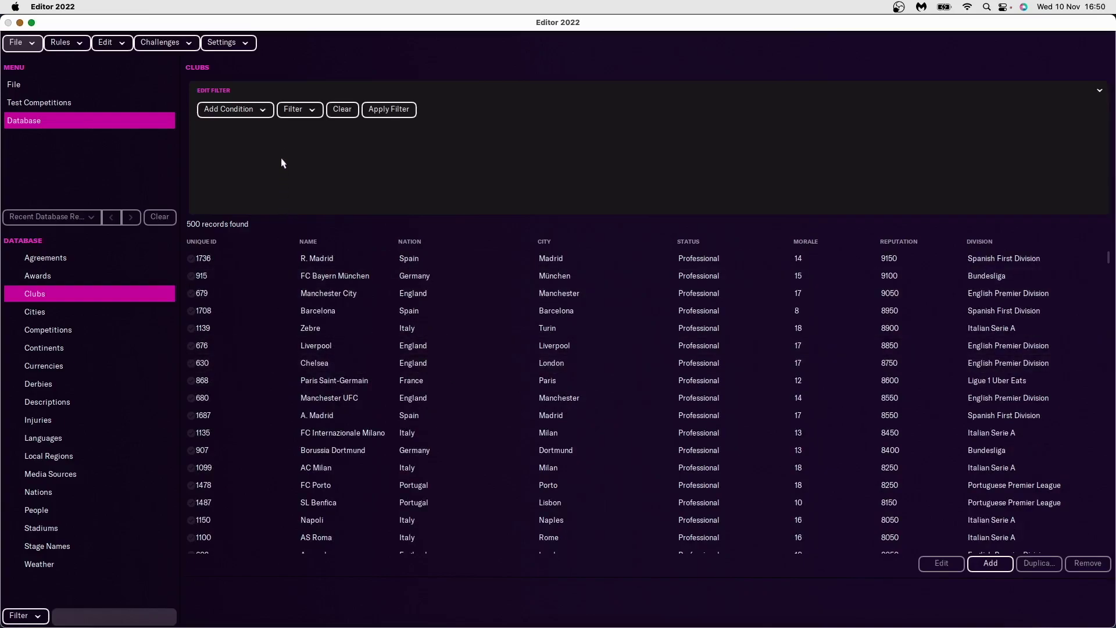
Filter the clubs by Name containing 'LEEDS'.
{"action": "left_click", "coordinate": [259, 116]}
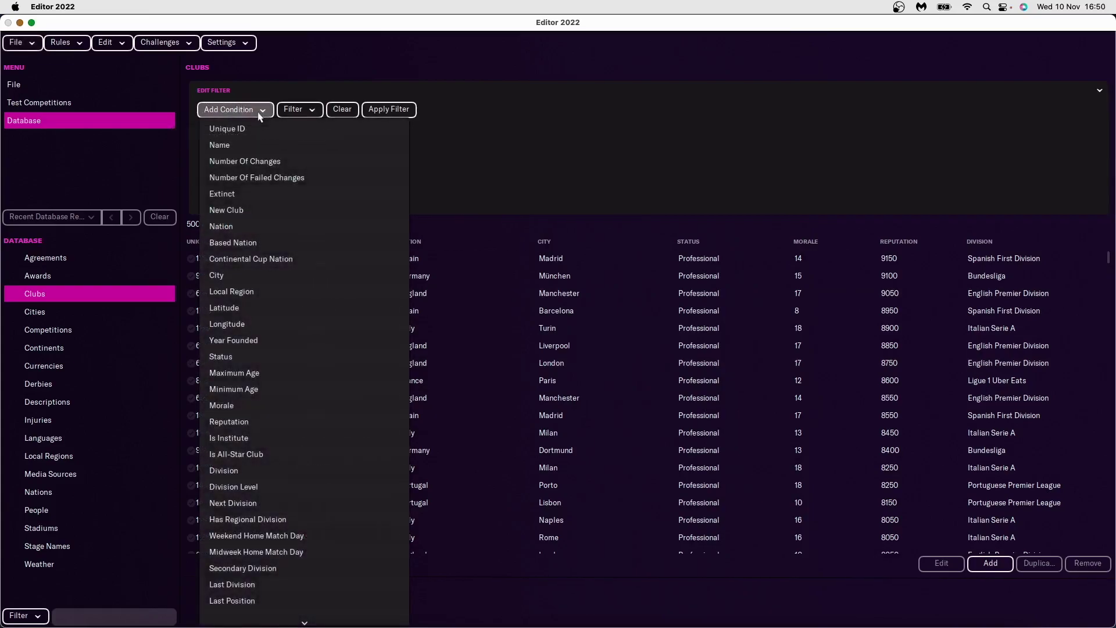
{"action": "left_click", "coordinate": [238, 153]}
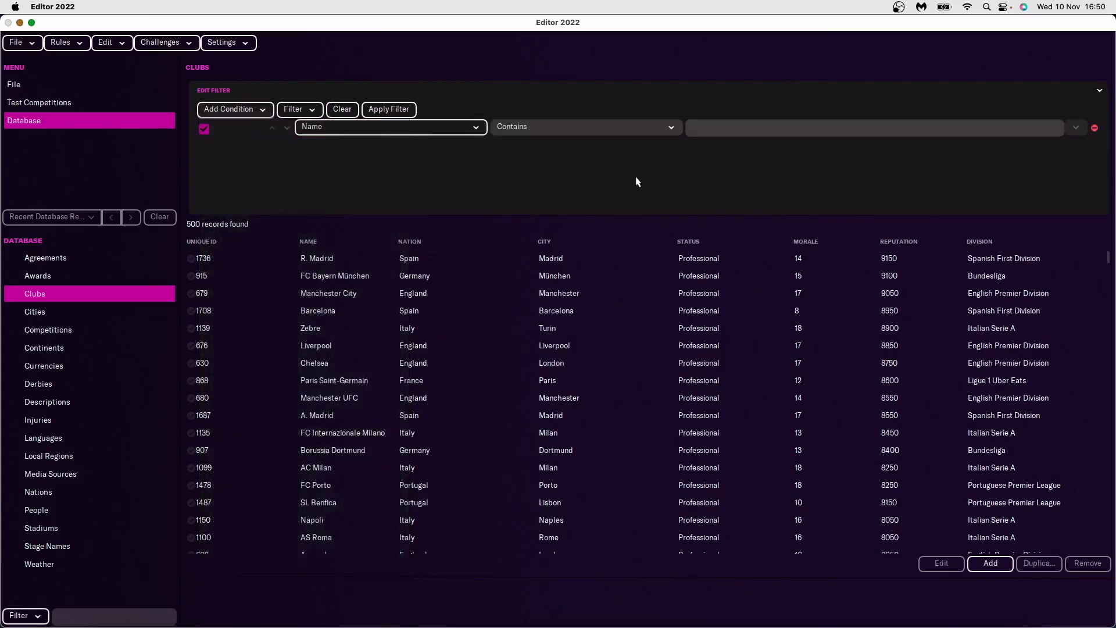
{"action": "left_click", "coordinate": [723, 129]}
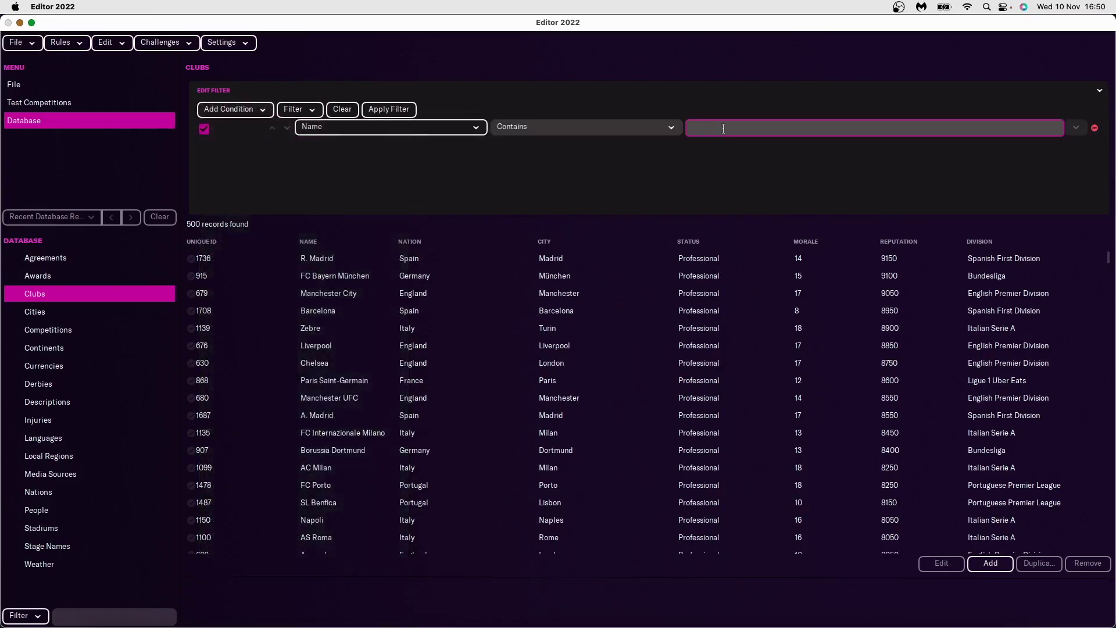
{"action": "type", "text": "LEEDS"}
{"action": "key", "text": "Return"}
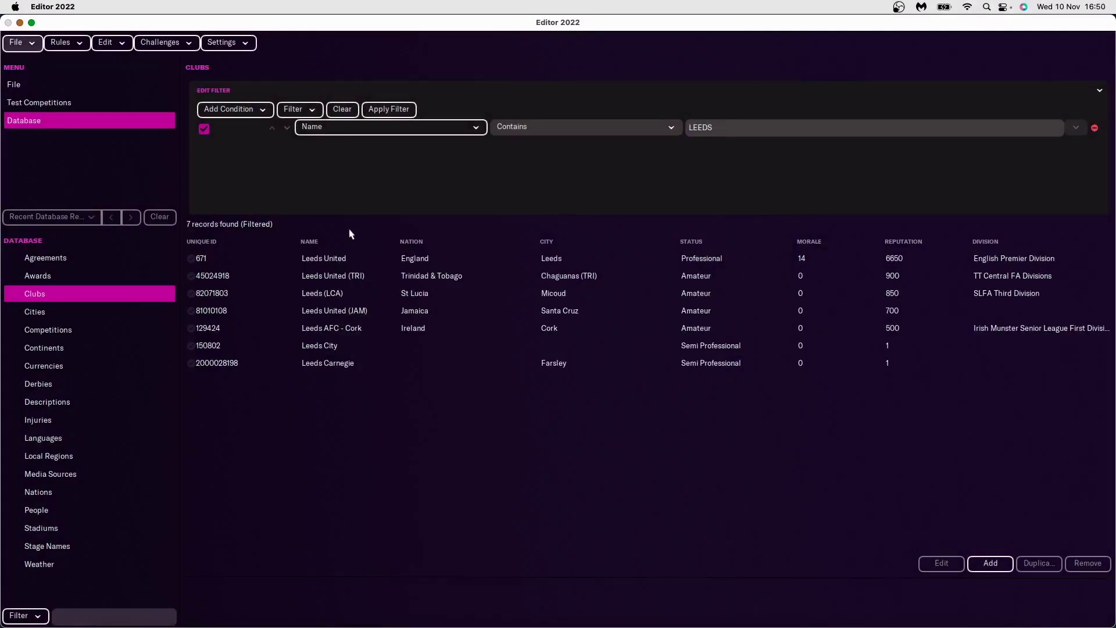
Open Leeds United's club record for editing and expand its Finances section.
{"action": "left_click", "coordinate": [310, 263]}
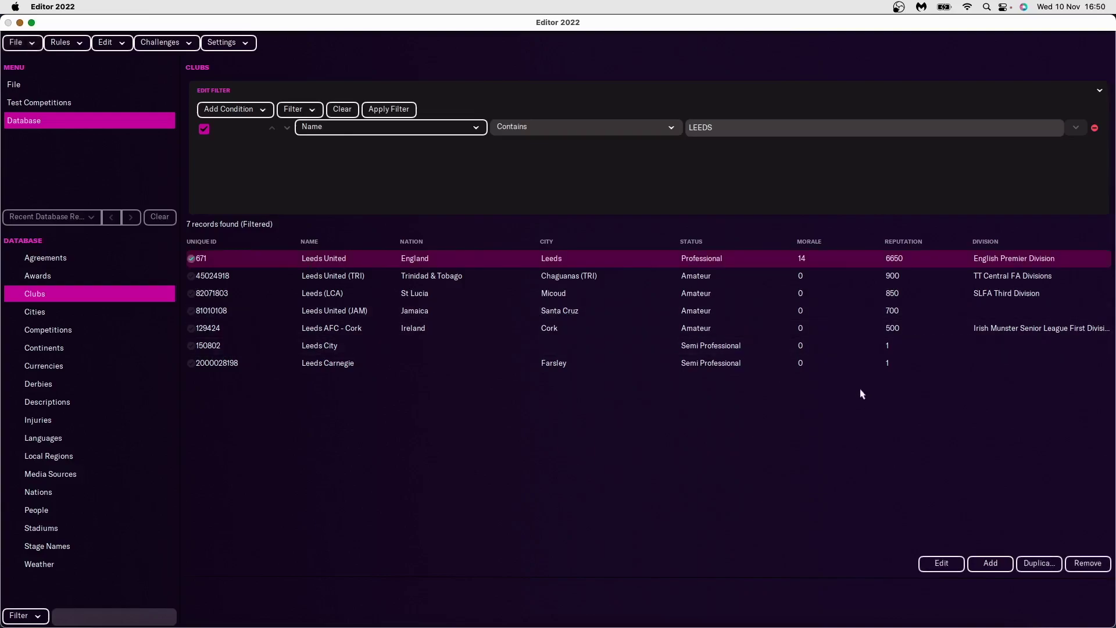
{"action": "left_click", "coordinate": [945, 564]}
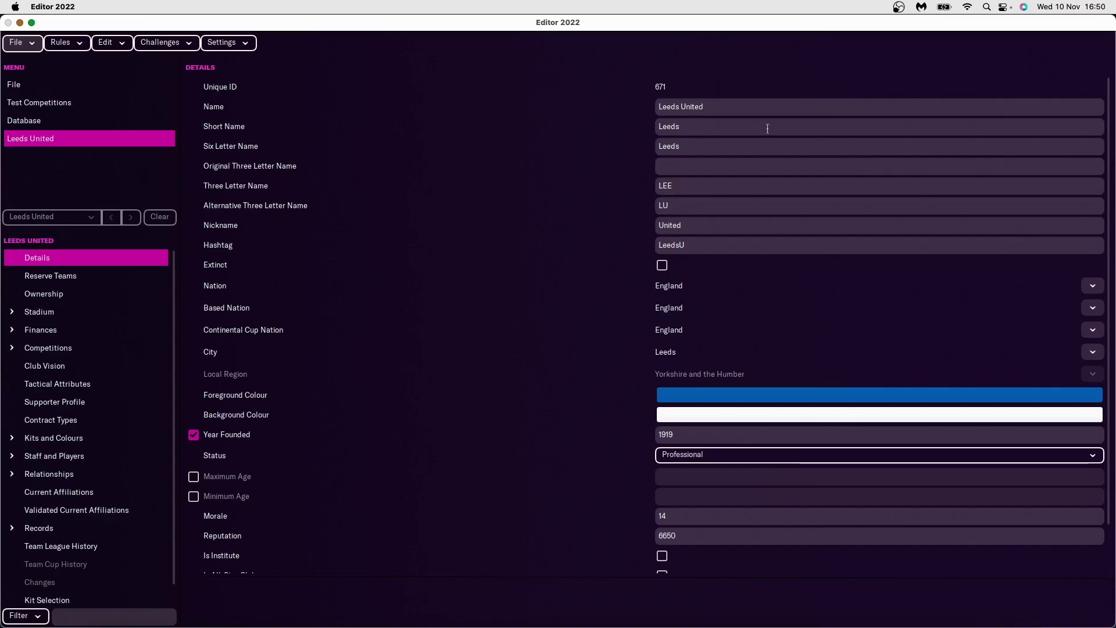
{"action": "scroll", "coordinate": [719, 402], "scroll_direction": "down", "scroll_amount": 3}
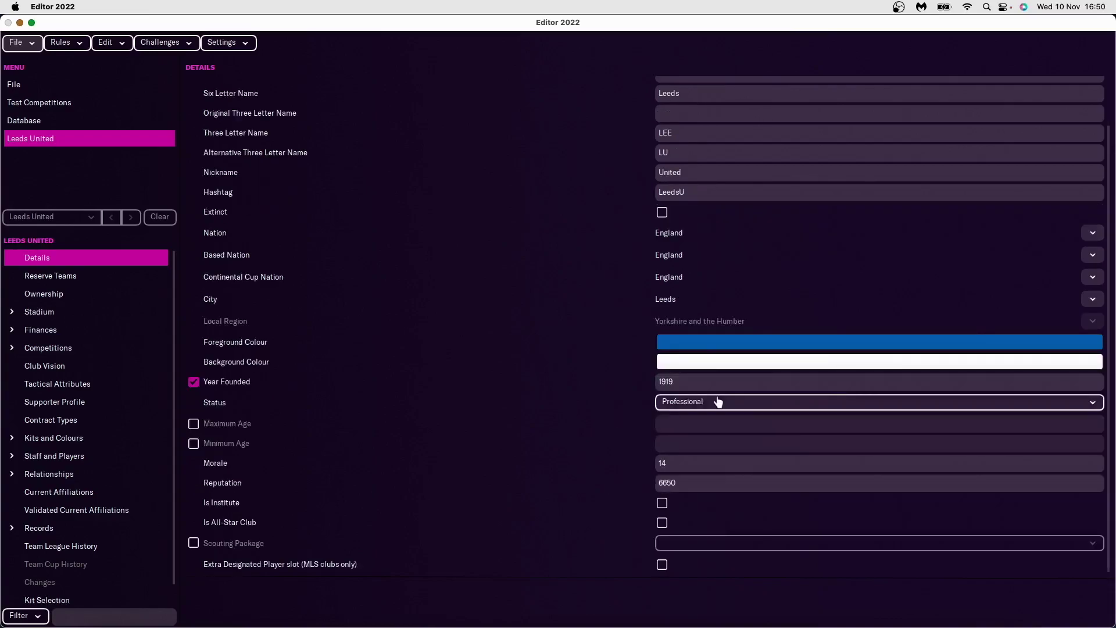
{"action": "scroll", "coordinate": [719, 402], "scroll_direction": "up", "scroll_amount": 3}
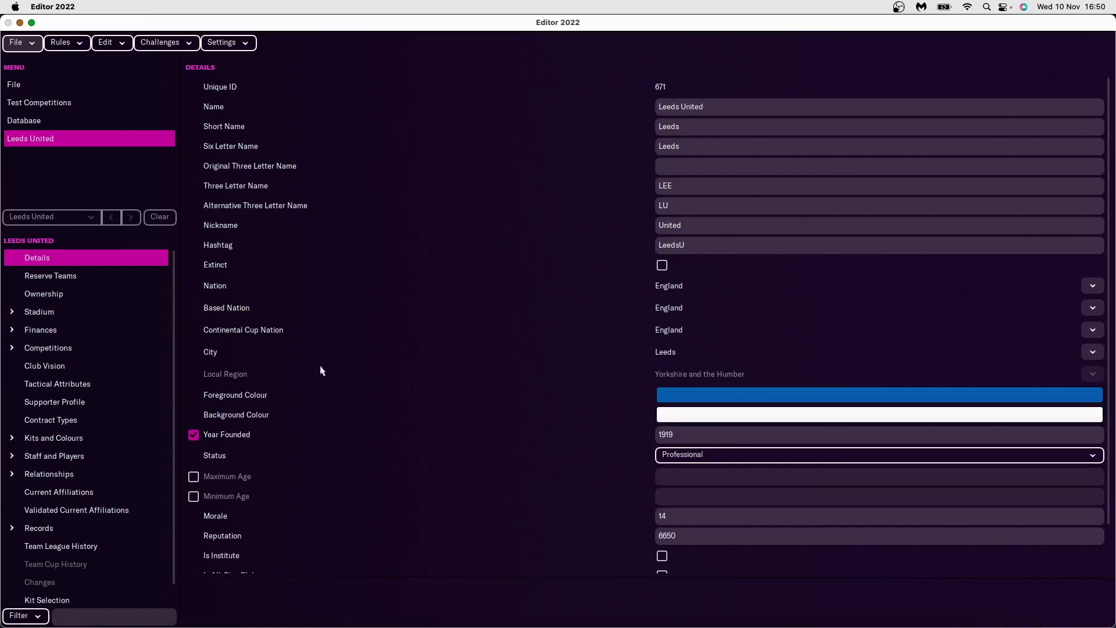
{"action": "left_click", "coordinate": [12, 330]}
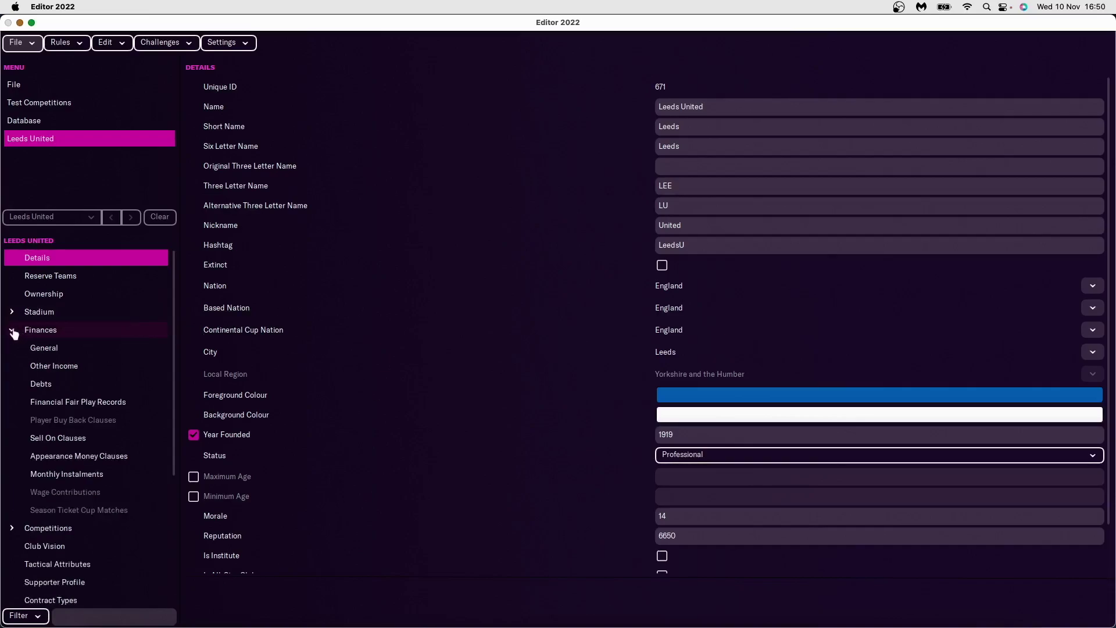
Set Leeds United's Transfer Budget under Finances > General to 25,000,000, then return to Database.
{"action": "left_click", "coordinate": [60, 351]}
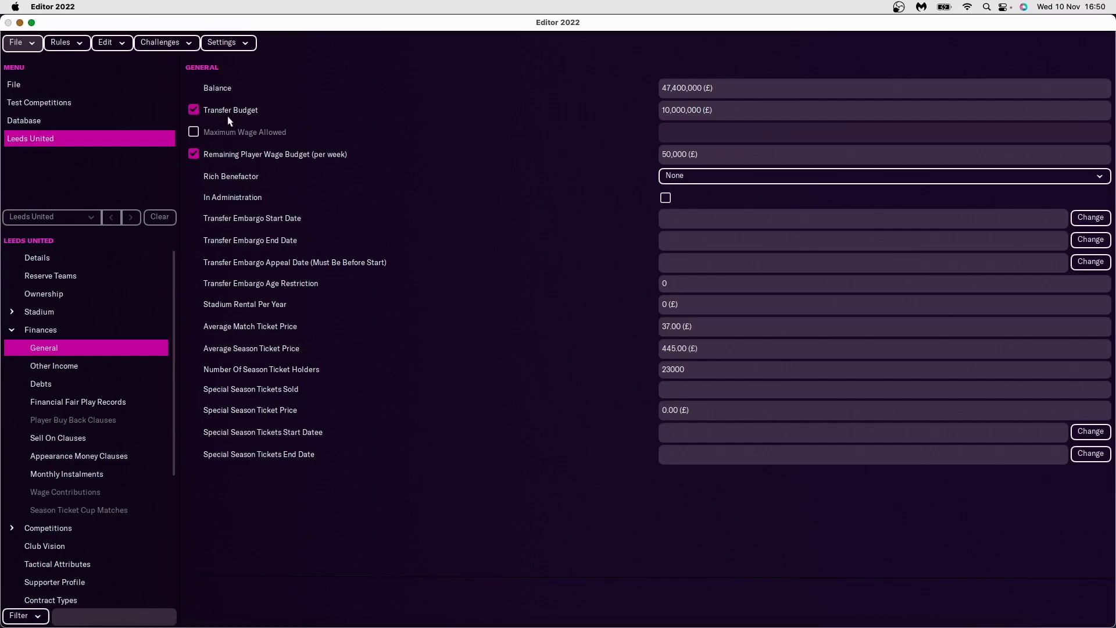
{"action": "left_click", "coordinate": [737, 110]}
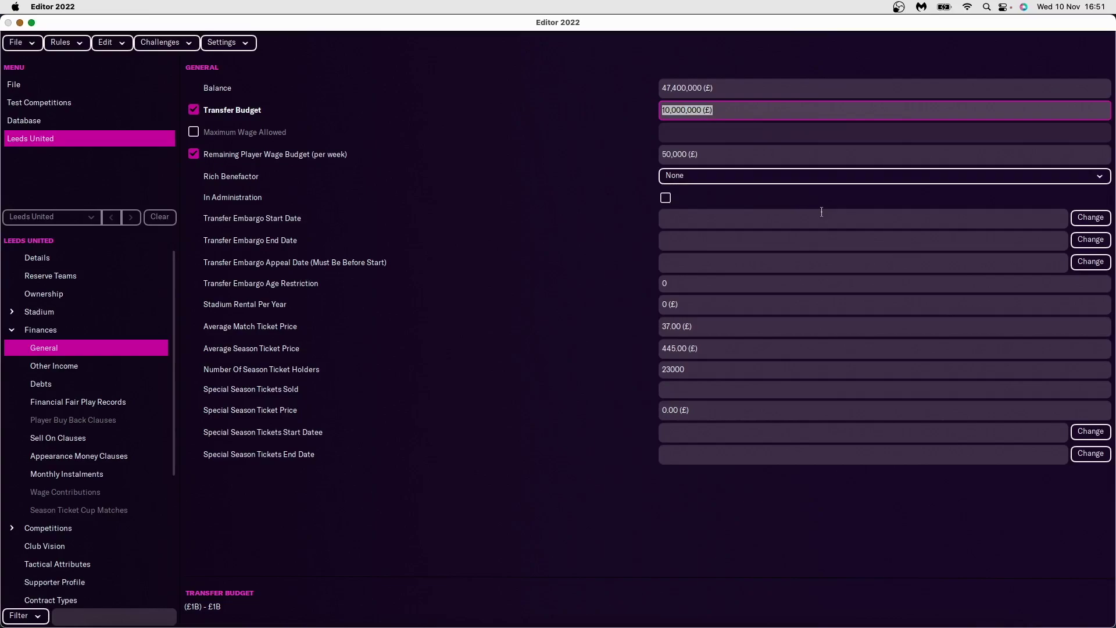
{"action": "type", "text": "25,000,"}
{"action": "type", "text": "0"}
{"action": "key", "text": "Return"}
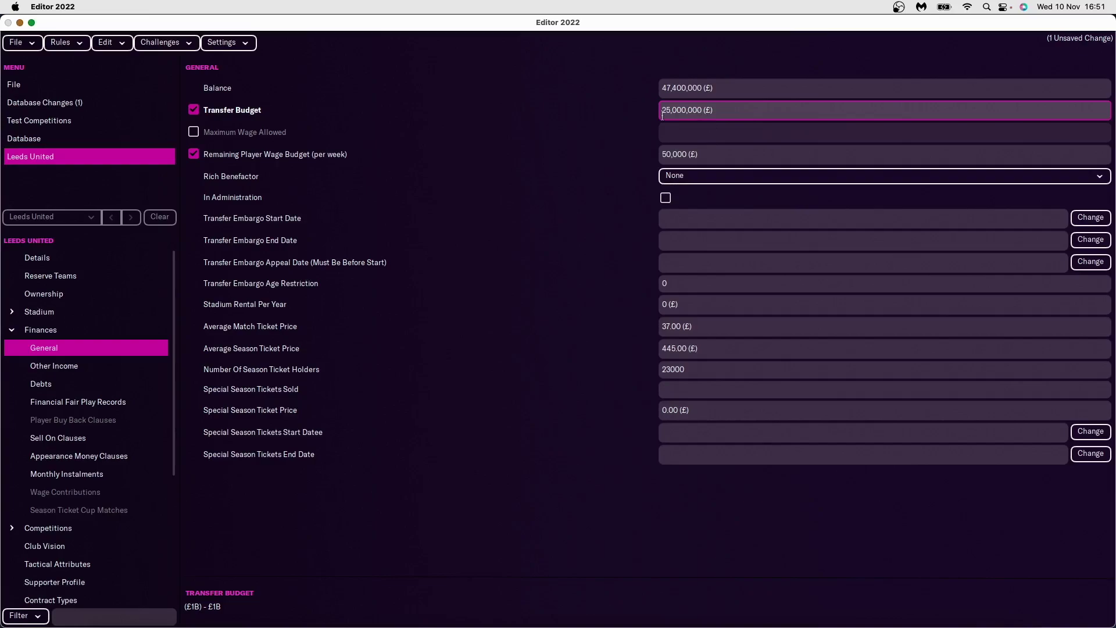
{"action": "left_click", "coordinate": [14, 135]}
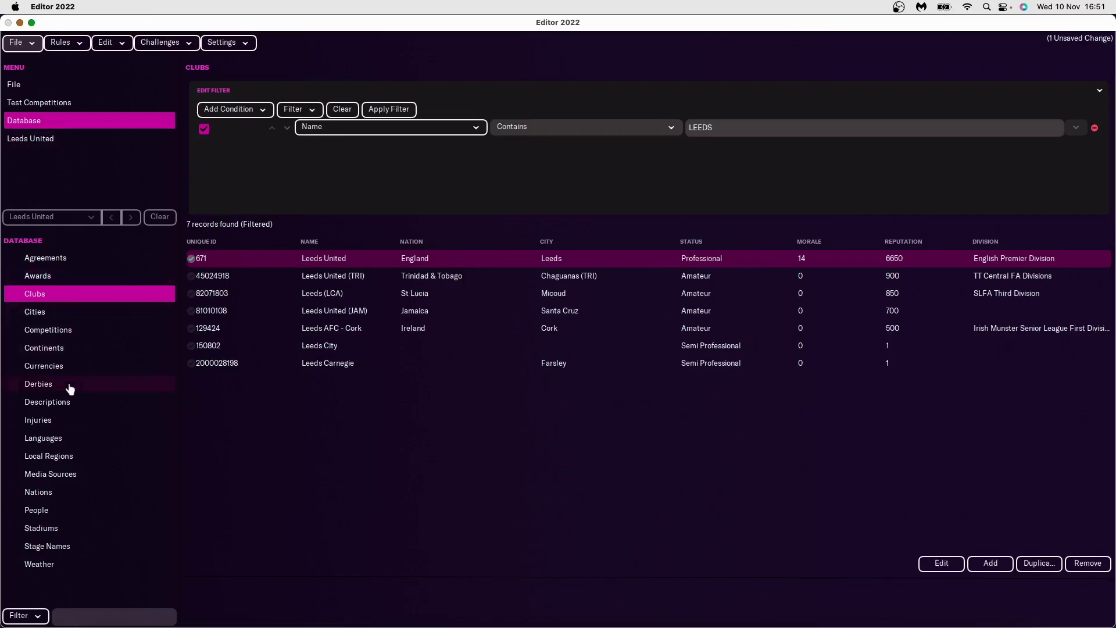
Show the People list filtered by Name containing 'MBAPPE'.
{"action": "left_click", "coordinate": [42, 511]}
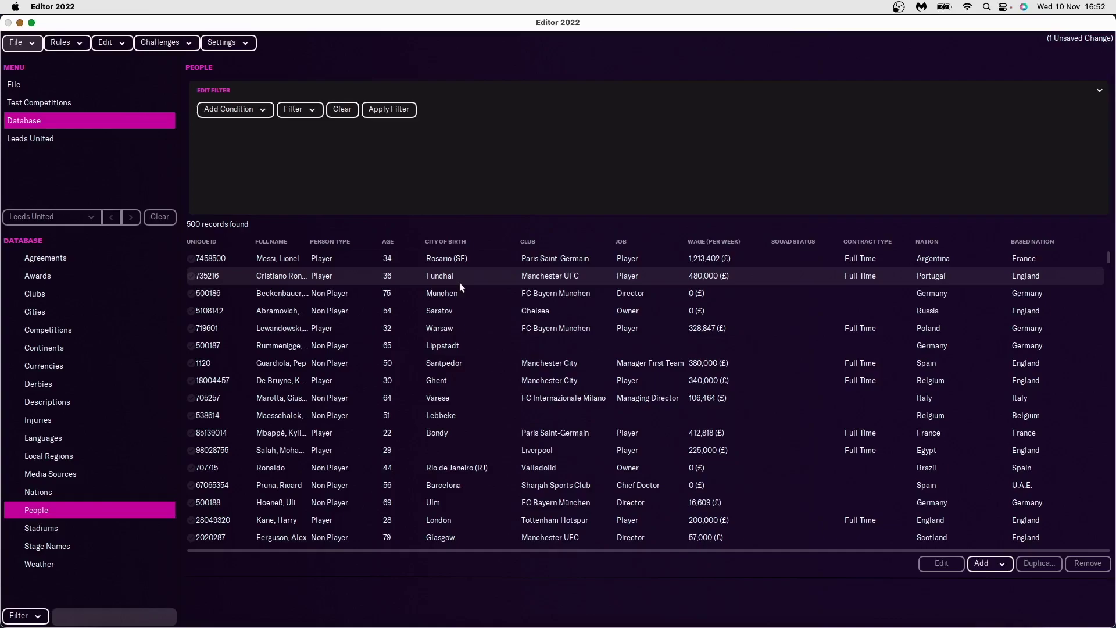
{"action": "left_click", "coordinate": [265, 111]}
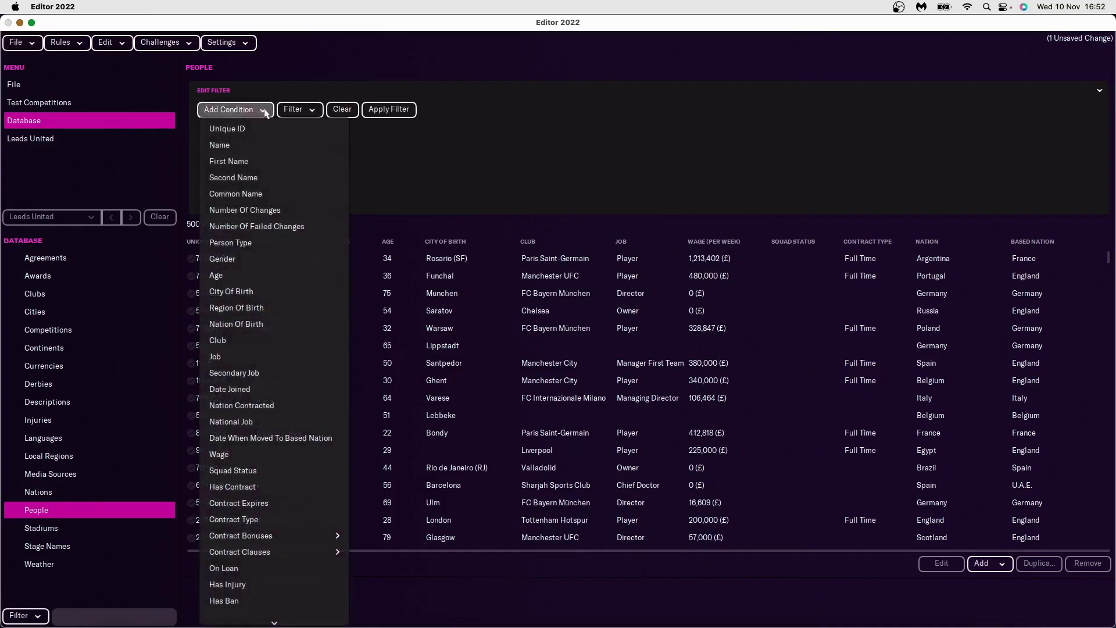
{"action": "left_click", "coordinate": [231, 145]}
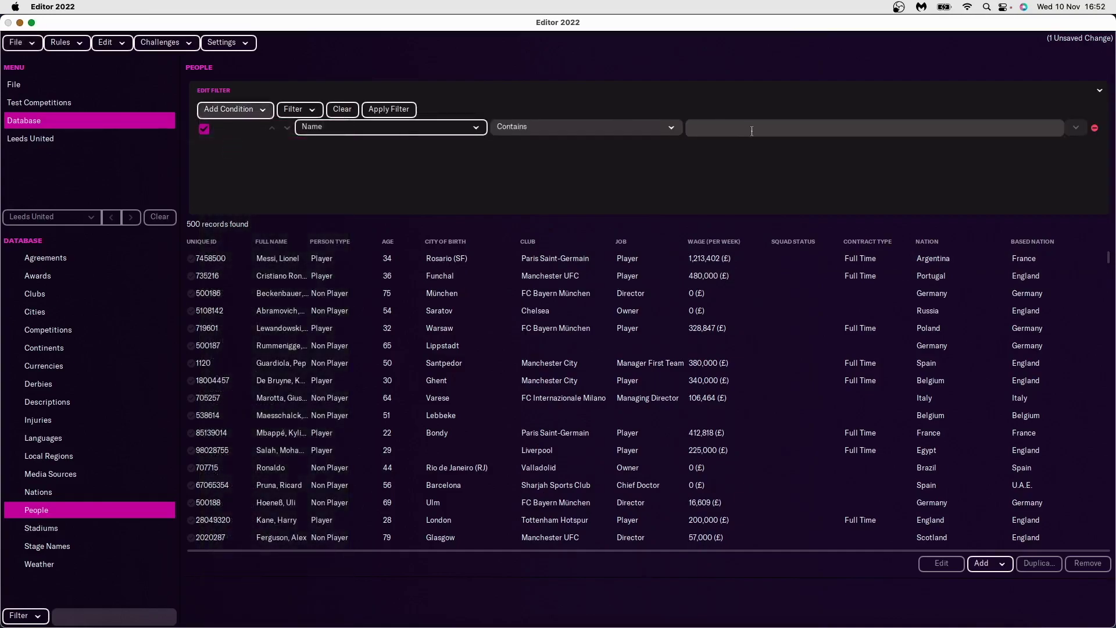
{"action": "left_click", "coordinate": [751, 131]}
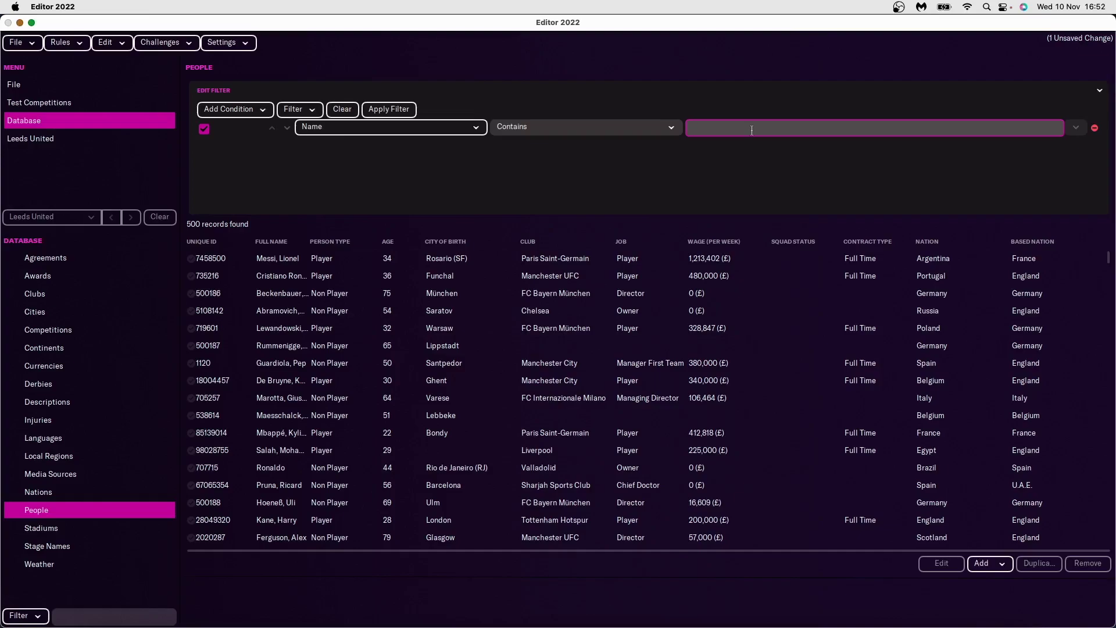
{"action": "type", "text": "MBAPPE"}
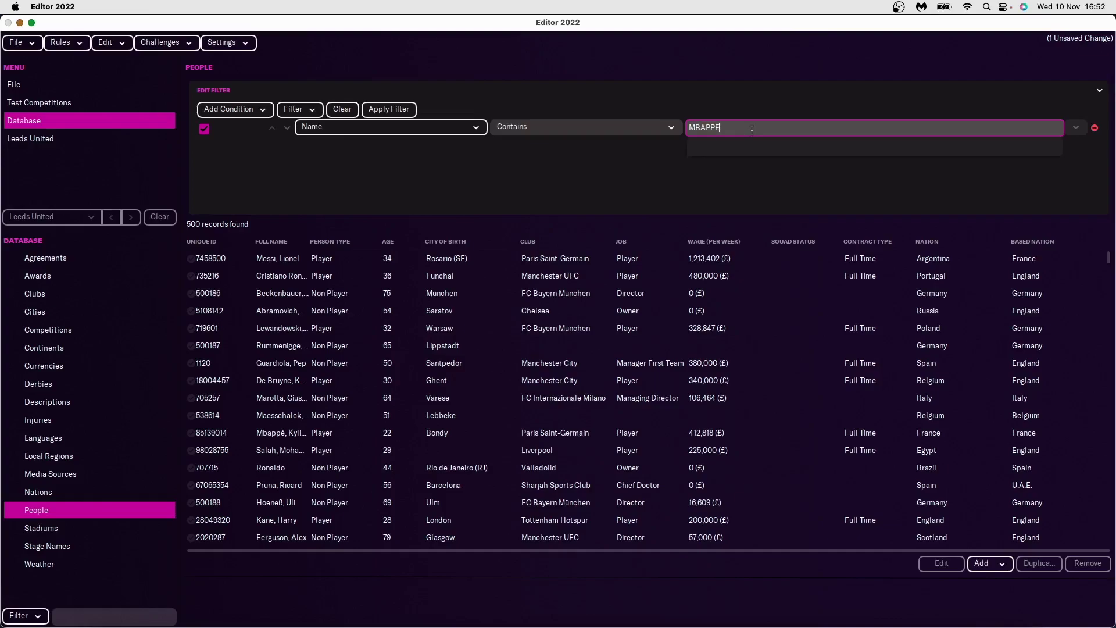
{"action": "key", "text": "Return"}
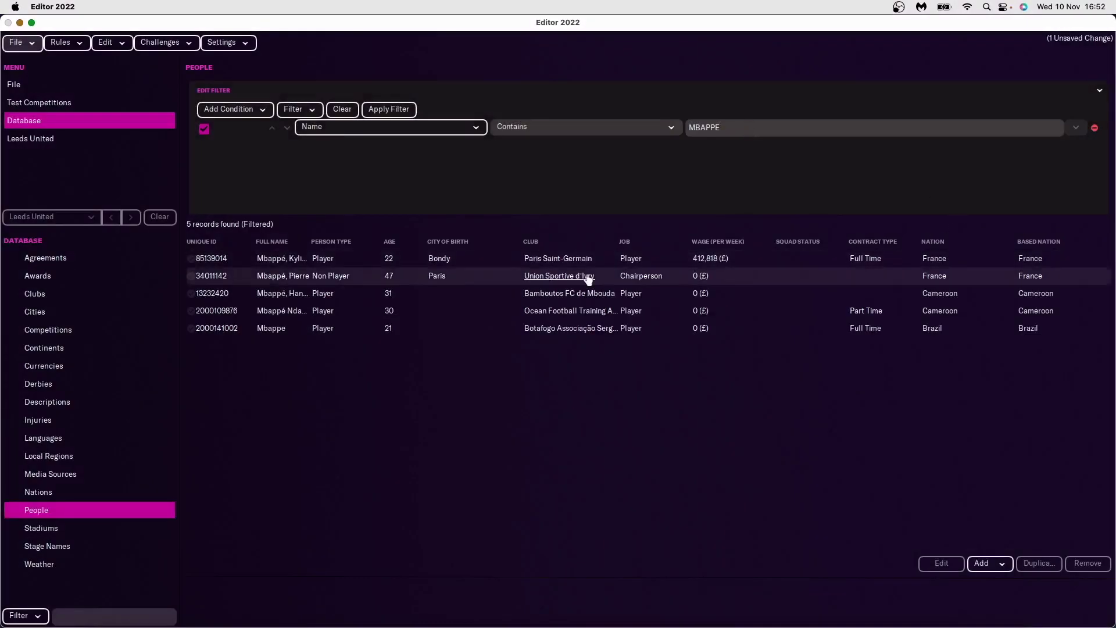
Open Kylian Mbappé's record for editing and view his Player Data > General.
{"action": "left_click", "coordinate": [302, 260]}
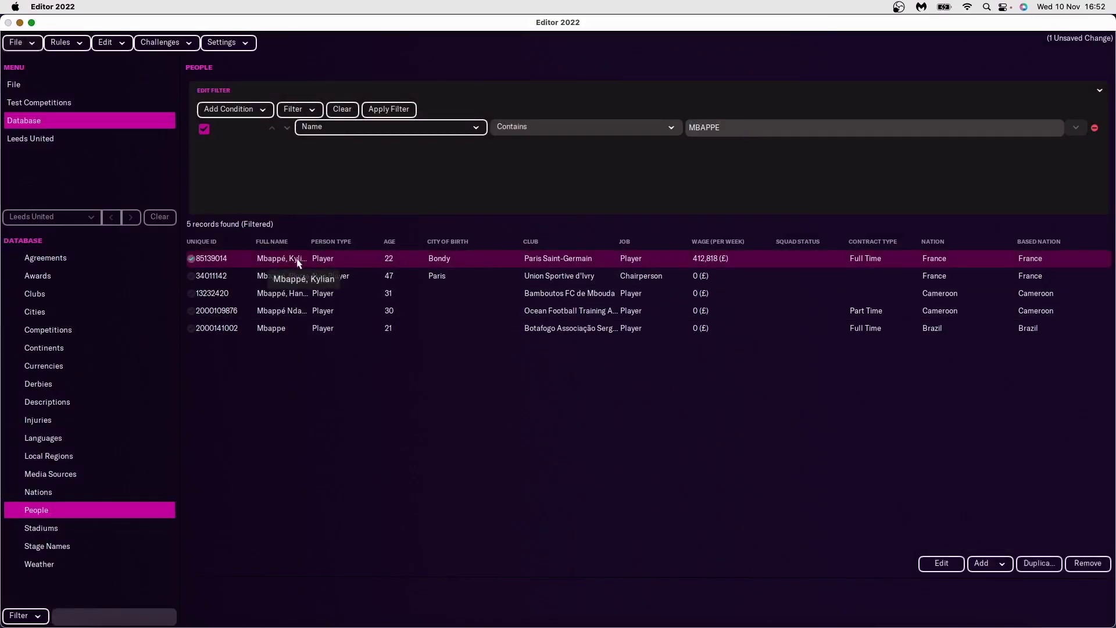
{"action": "left_click", "coordinate": [941, 564]}
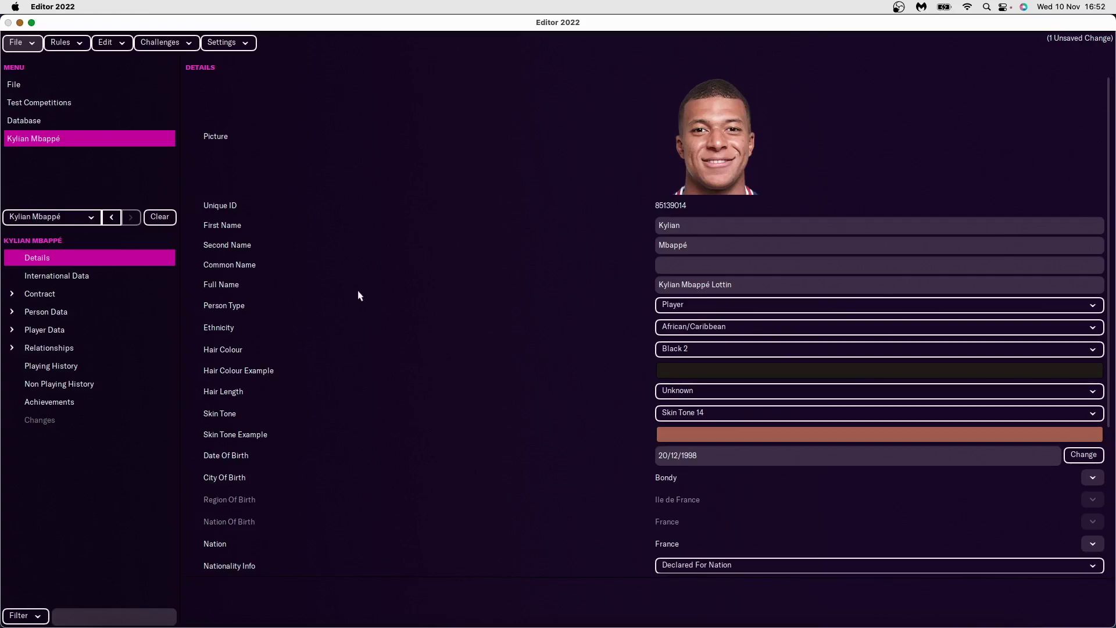
{"action": "left_click", "coordinate": [12, 331]}
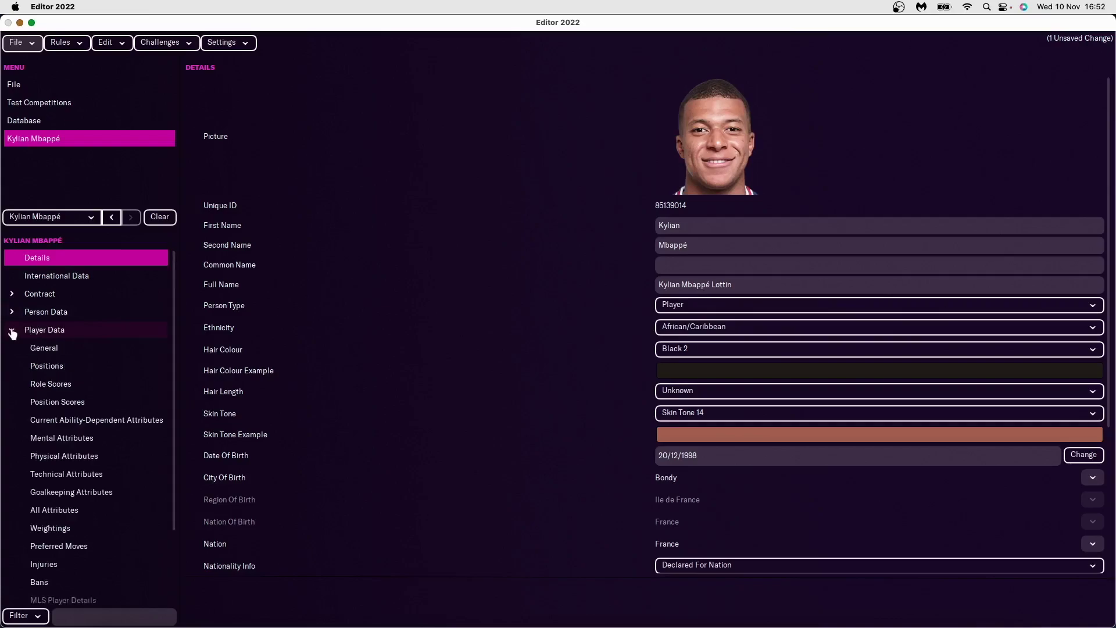
{"action": "left_click", "coordinate": [46, 350]}
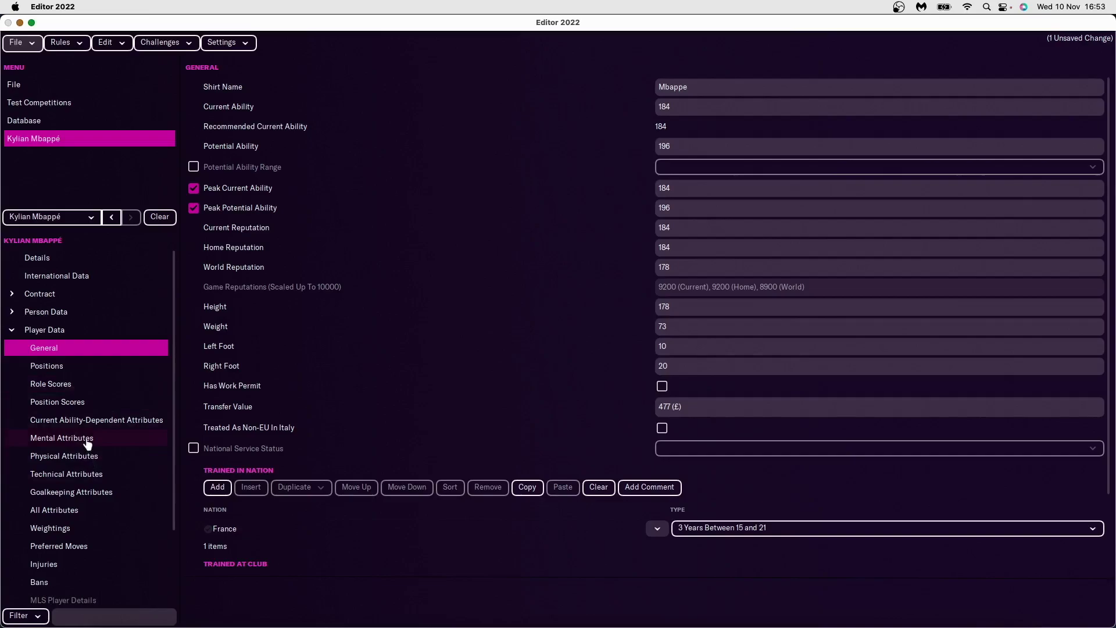
Edit Mbappé's Finishing attribute (was 17) in Technical Attributes, then return to General.
{"action": "left_click", "coordinate": [79, 477]}
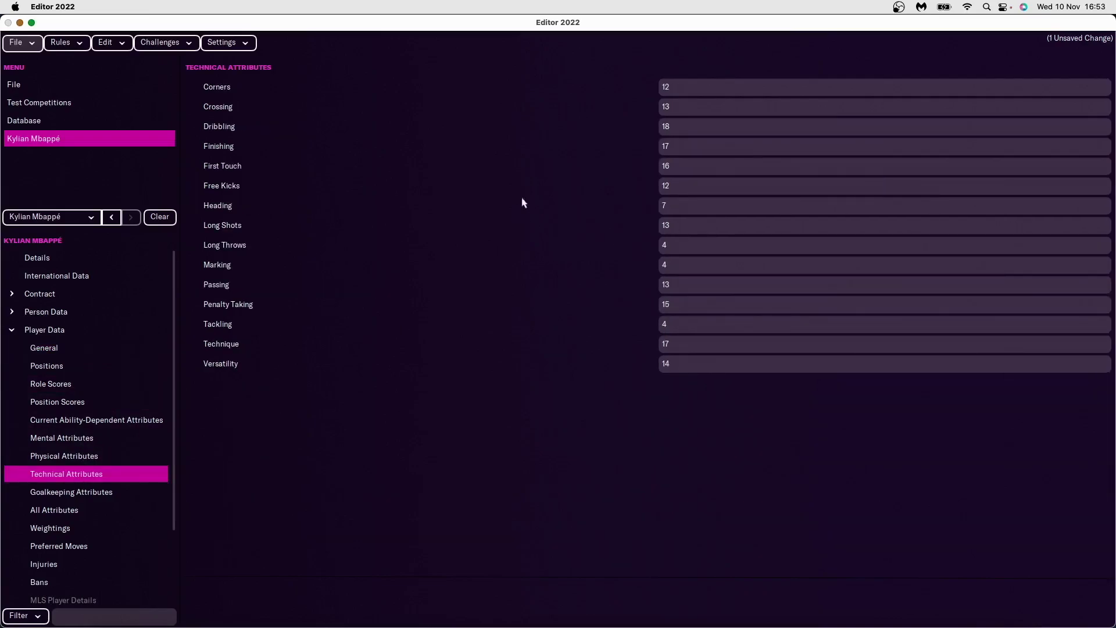
{"action": "left_click", "coordinate": [682, 147]}
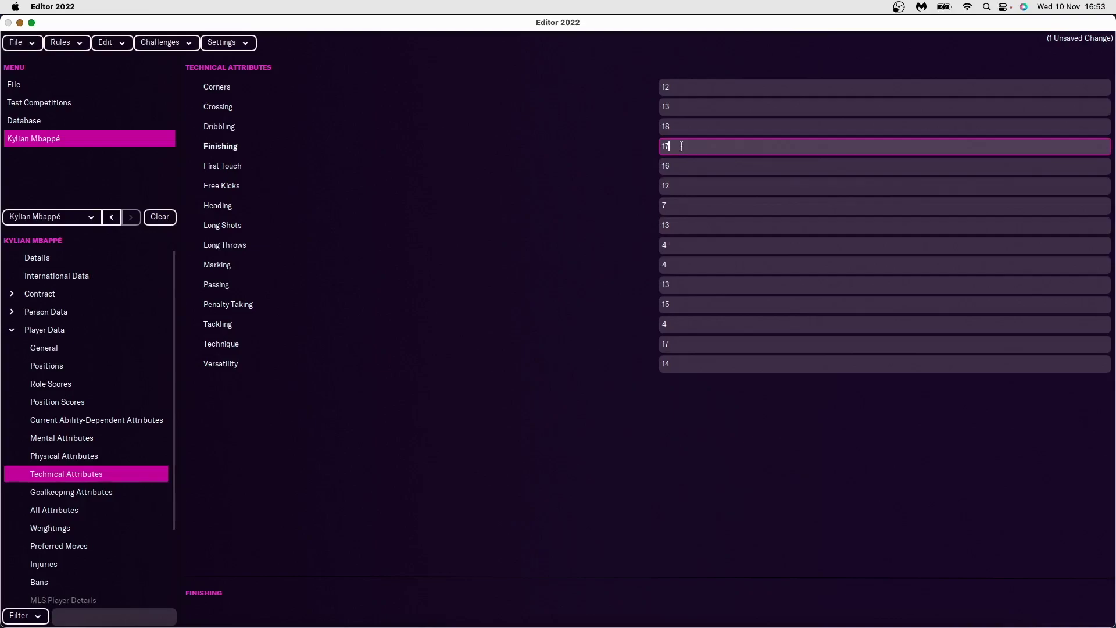
{"action": "key", "text": "BackSpace"}
{"action": "type", "text": "8"}
{"action": "left_click", "coordinate": [43, 348]}
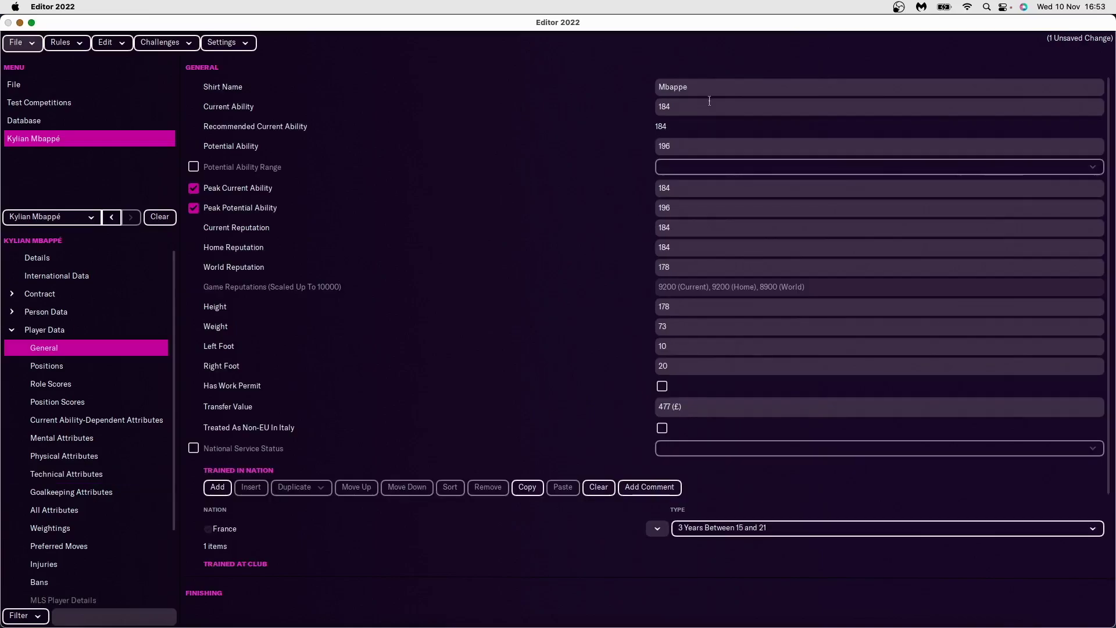